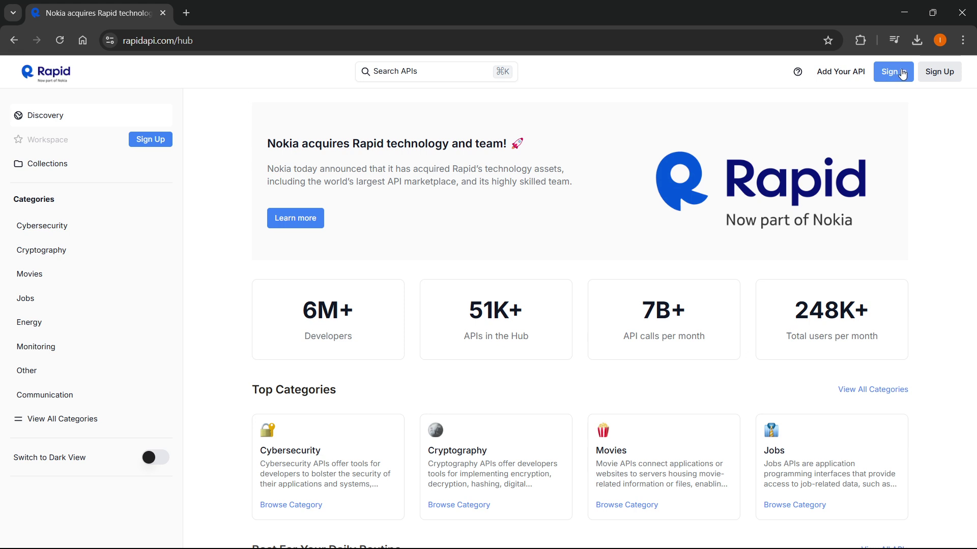
Sign in with the Google account via the Login with Google option
{"action": "left_click", "coordinate": [933, 74]}
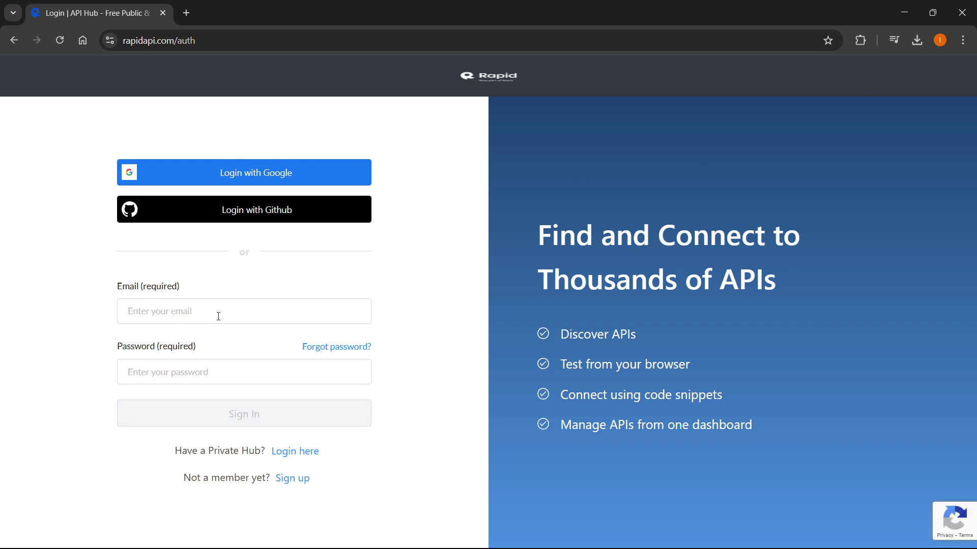
{"action": "left_click", "coordinate": [264, 184]}
{"action": "left_click", "coordinate": [583, 212]}
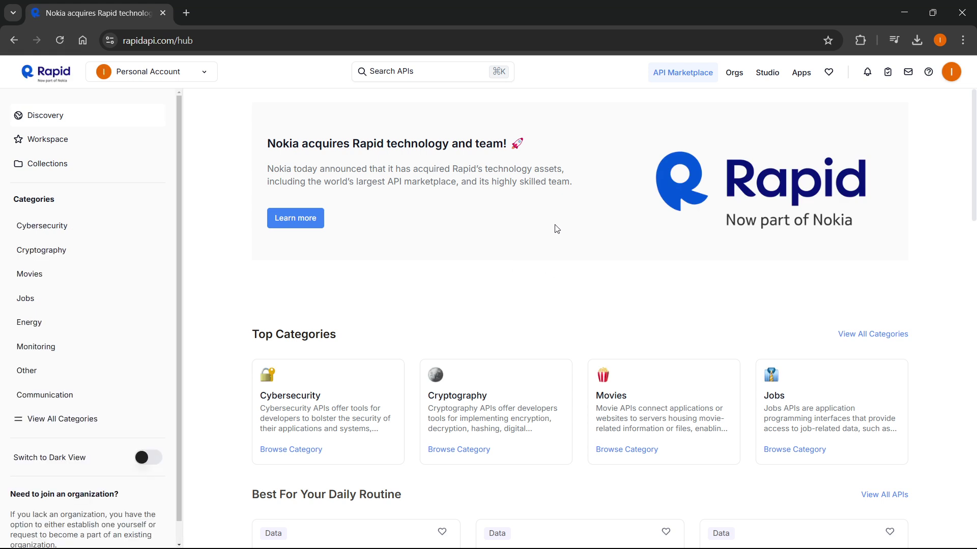
Dismiss the Search APIs box and go to the full API Categories list
{"action": "left_click", "coordinate": [424, 71]}
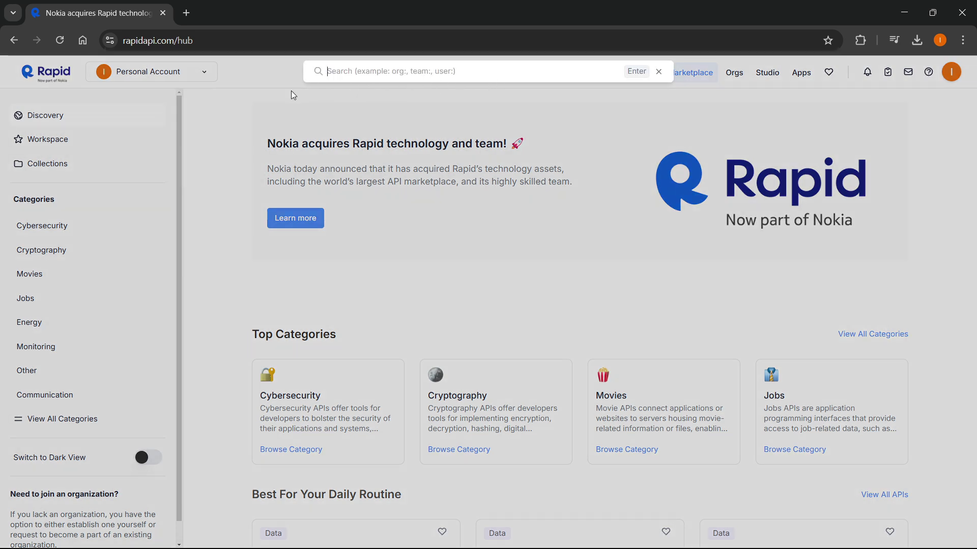
{"action": "left_click", "coordinate": [257, 103]}
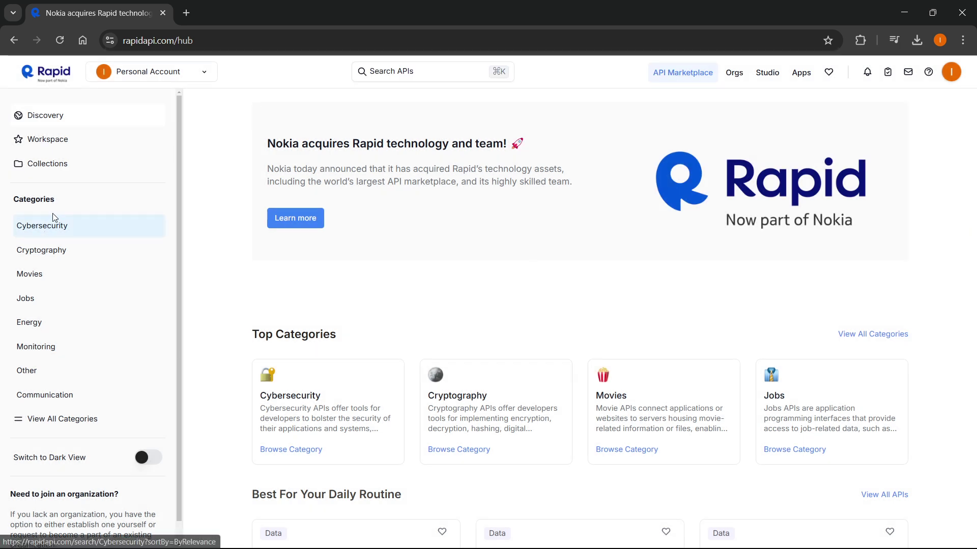
{"action": "scroll", "coordinate": [48, 238], "scroll_direction": "down", "scroll_amount": 1}
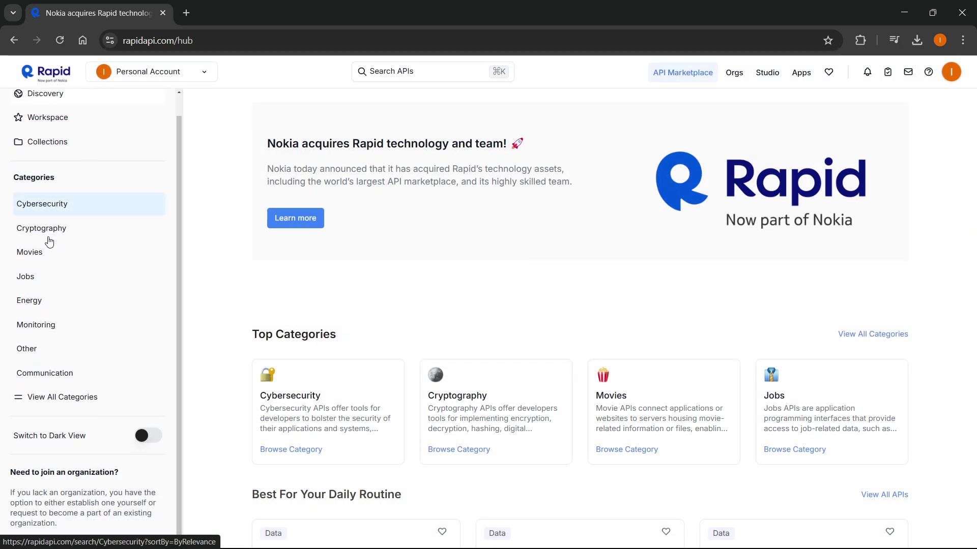
{"action": "left_click", "coordinate": [47, 409]}
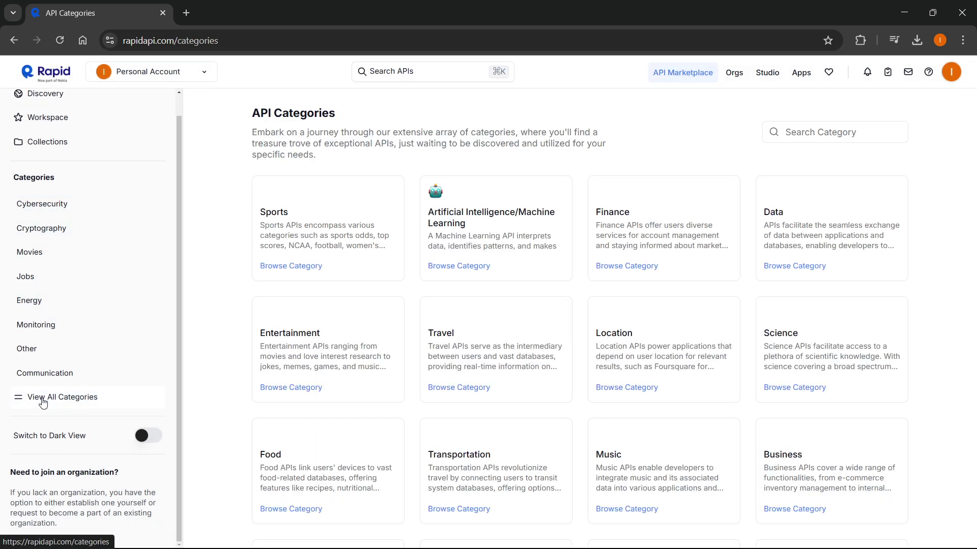
{"action": "scroll", "coordinate": [337, 269], "scroll_direction": "down", "scroll_amount": 3}
{"action": "scroll", "coordinate": [336, 269], "scroll_direction": "down", "scroll_amount": 3}
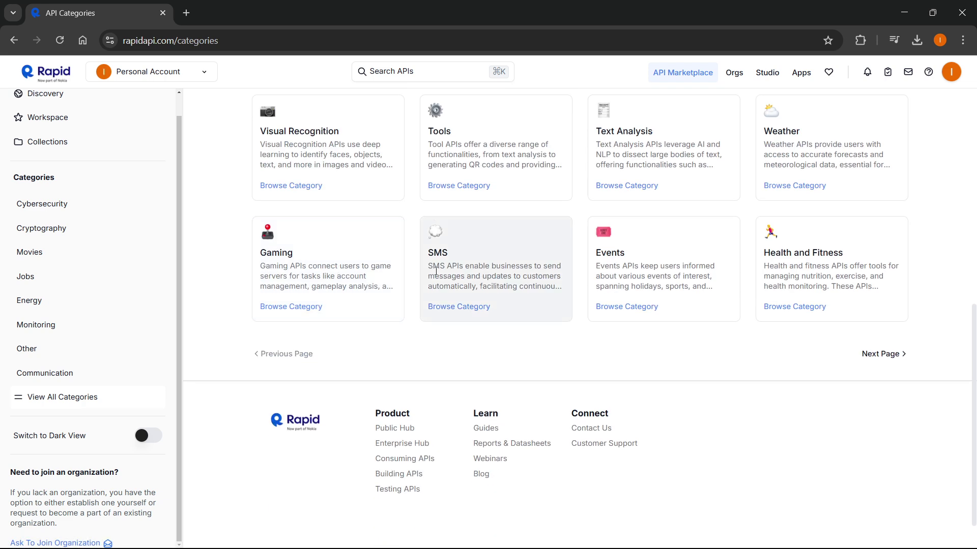
{"action": "scroll", "coordinate": [489, 293], "scroll_direction": "up", "scroll_amount": 1}
{"action": "scroll", "coordinate": [486, 295], "scroll_direction": "up", "scroll_amount": 1}
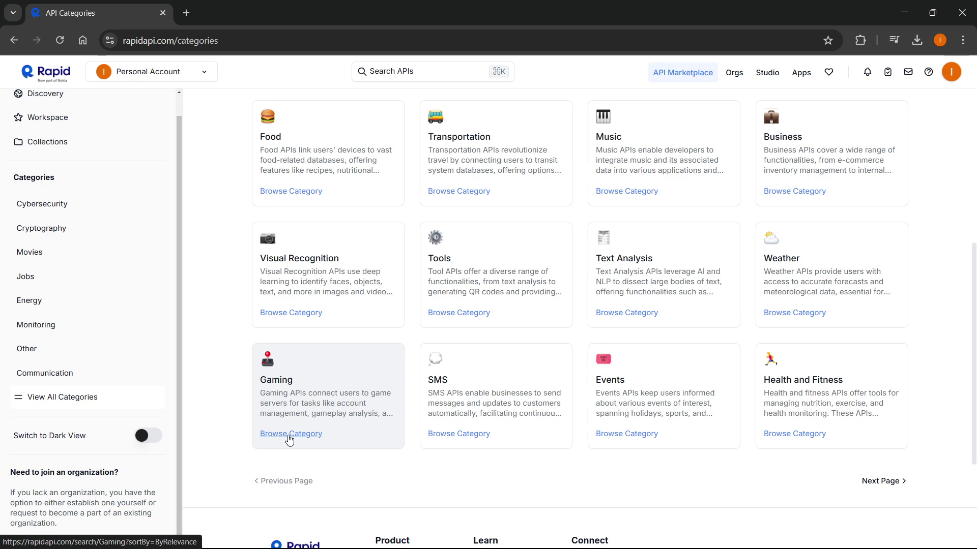
Browse the Gaming category's 433 results and keep the ByRelevance sort order
{"action": "left_click", "coordinate": [289, 434]}
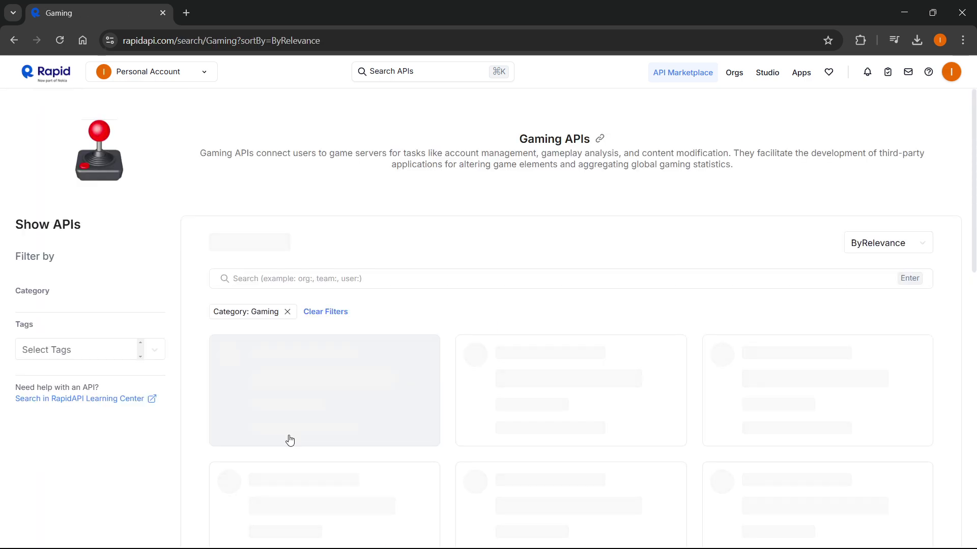
{"action": "scroll", "coordinate": [362, 283], "scroll_direction": "down", "scroll_amount": 1}
{"action": "scroll", "coordinate": [361, 281], "scroll_direction": "down", "scroll_amount": 2}
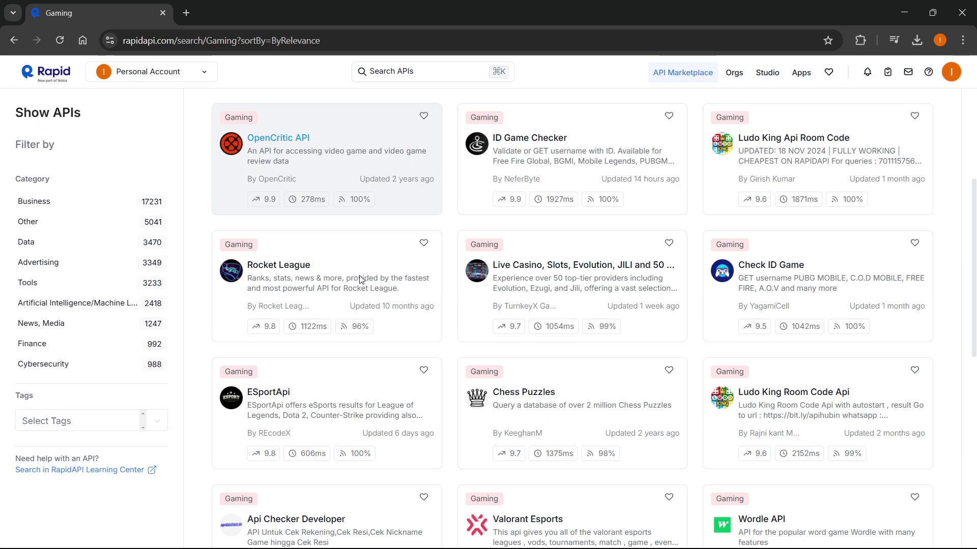
{"action": "scroll", "coordinate": [360, 280], "scroll_direction": "down", "scroll_amount": 5}
{"action": "scroll", "coordinate": [360, 279], "scroll_direction": "down", "scroll_amount": 2}
{"action": "scroll", "coordinate": [360, 279], "scroll_direction": "up", "scroll_amount": 5}
{"action": "scroll", "coordinate": [355, 290], "scroll_direction": "up", "scroll_amount": 5}
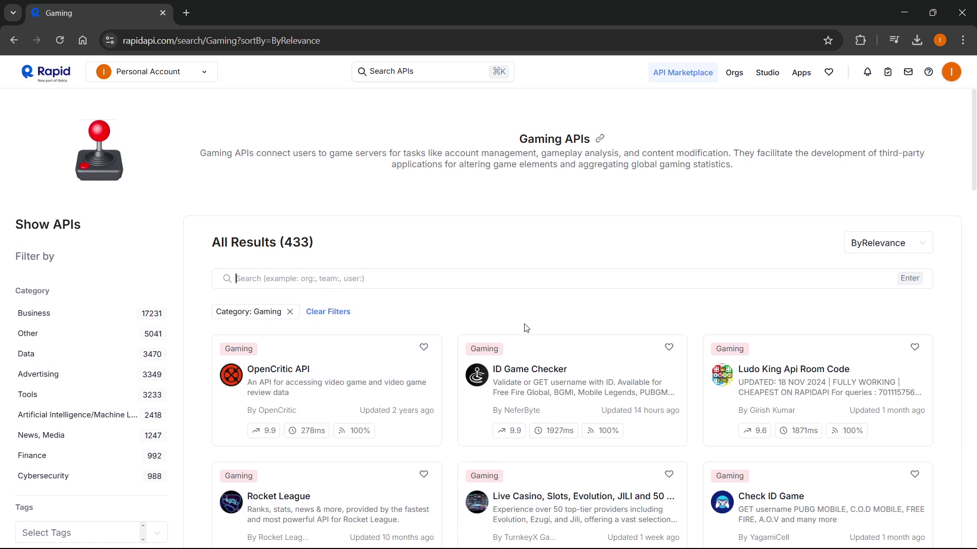
{"action": "left_click", "coordinate": [885, 250]}
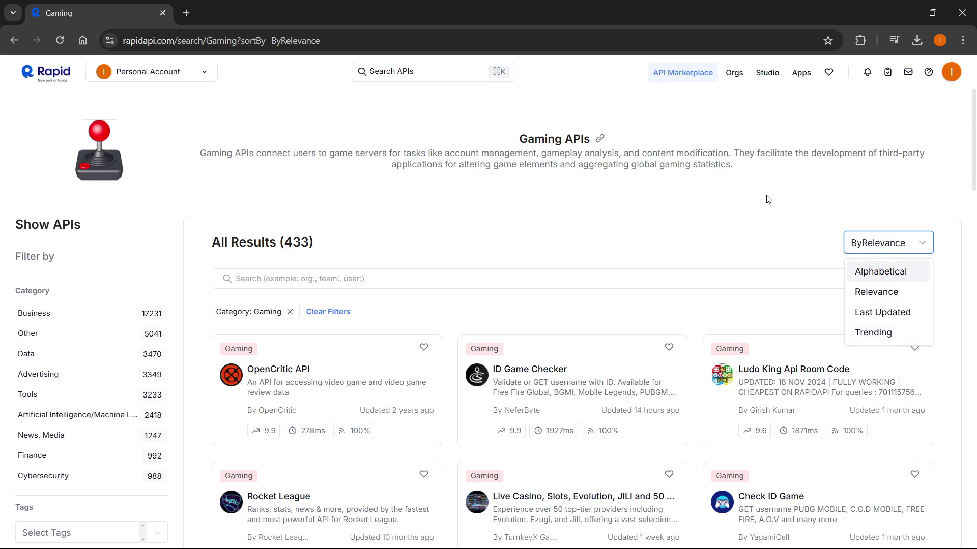
{"action": "left_click", "coordinate": [703, 211]}
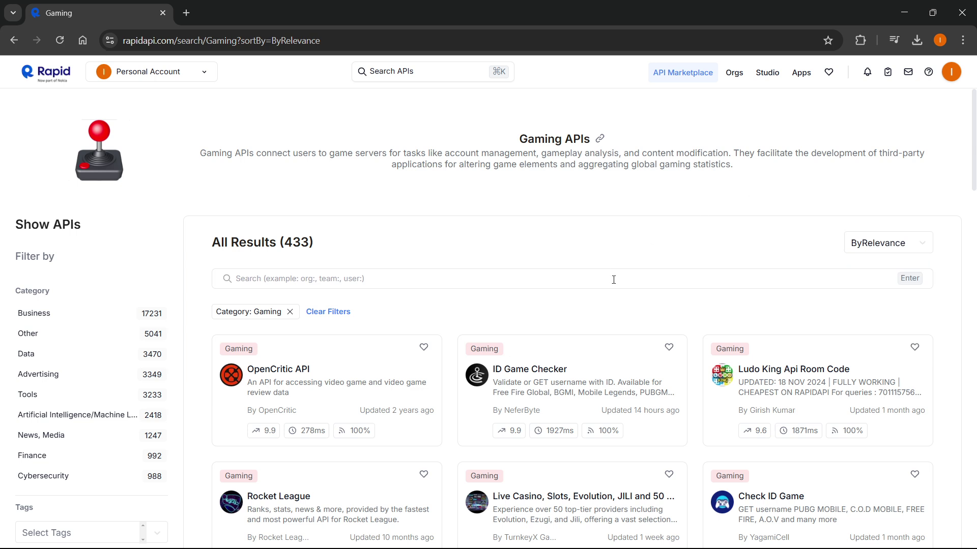
{"action": "scroll", "coordinate": [613, 279], "scroll_direction": "down", "scroll_amount": 1}
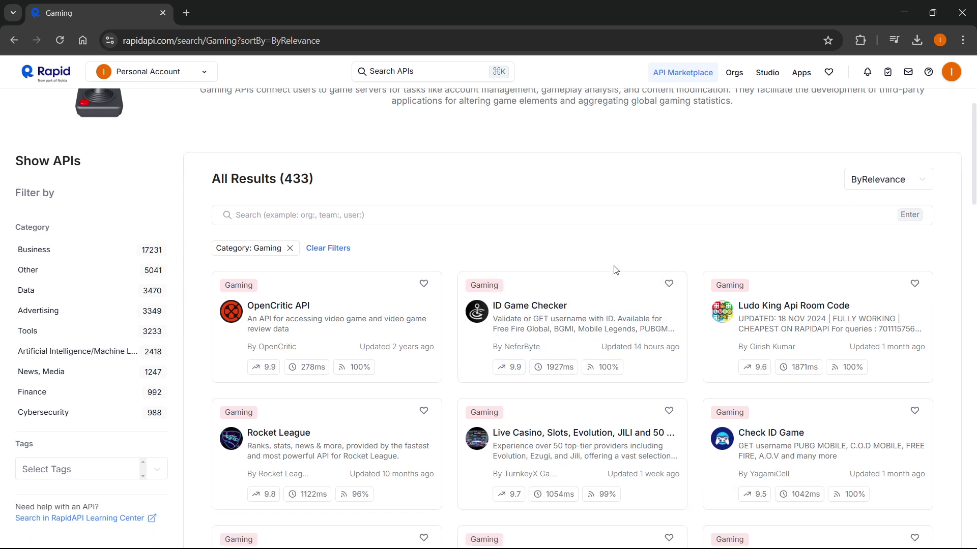
{"action": "scroll", "coordinate": [614, 270], "scroll_direction": "up", "scroll_amount": 1}
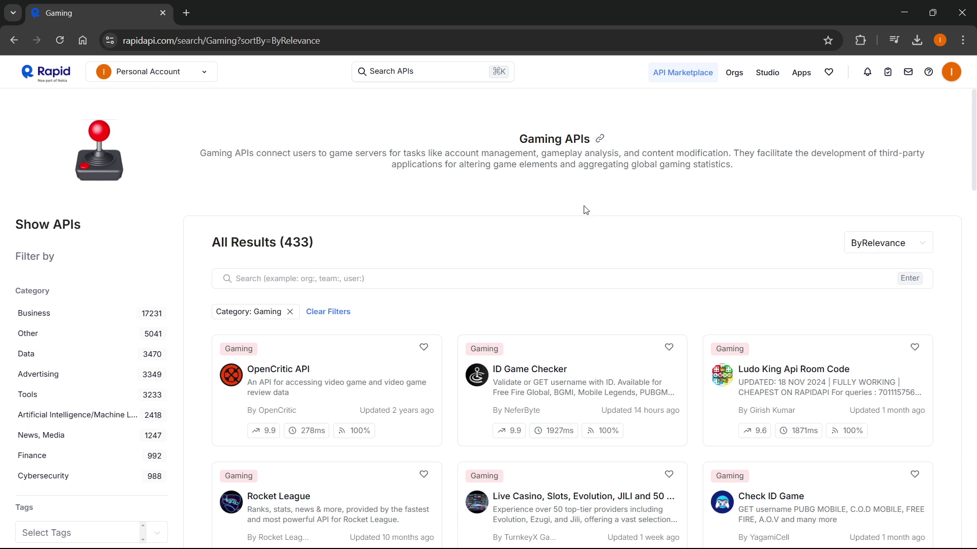